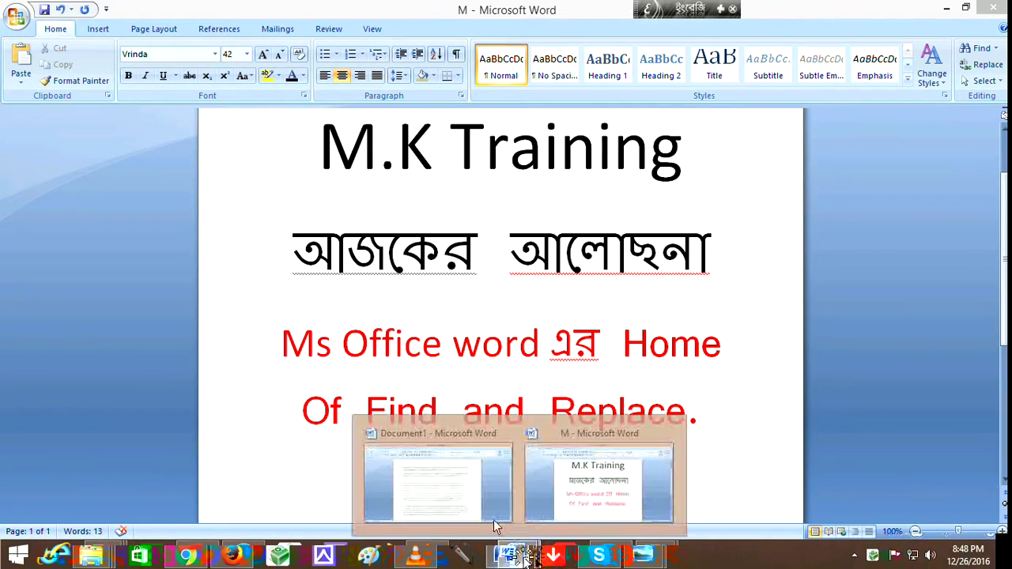
- Switch to the Document1 window containing the author biography and lesson text
{"action": "left_click", "coordinate": [454, 498]}
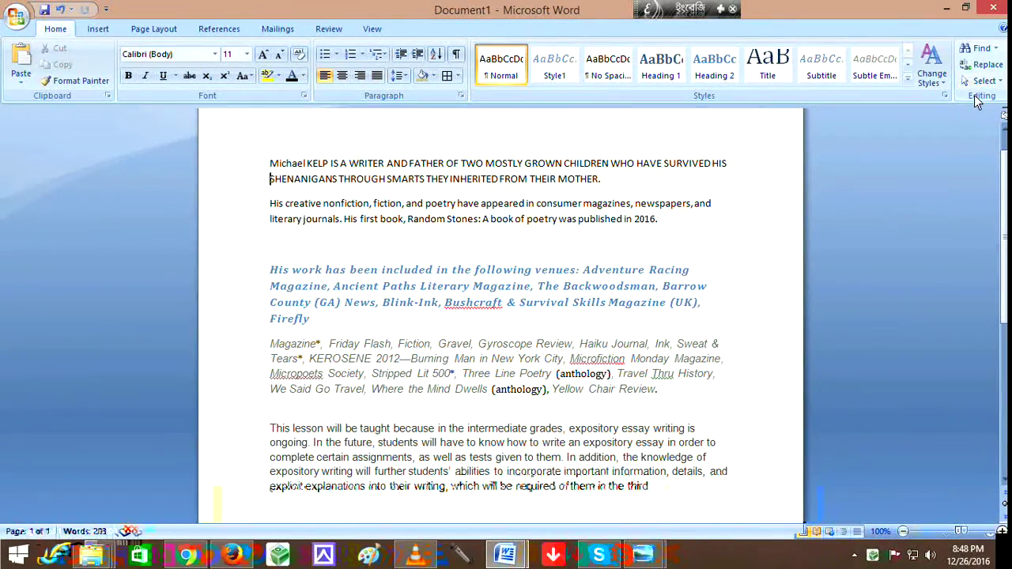
- Open the Find dialog, collapse it with << Less, and position it clear of the text
{"action": "left_click", "coordinate": [982, 49]}
{"action": "mouse_move", "coordinate": [551, 98]}
{"action": "left_mouse_down"}
{"action": "mouse_move", "coordinate": [607, 194]}
{"action": "mouse_move", "coordinate": [595, 157]}
{"action": "left_mouse_up"}
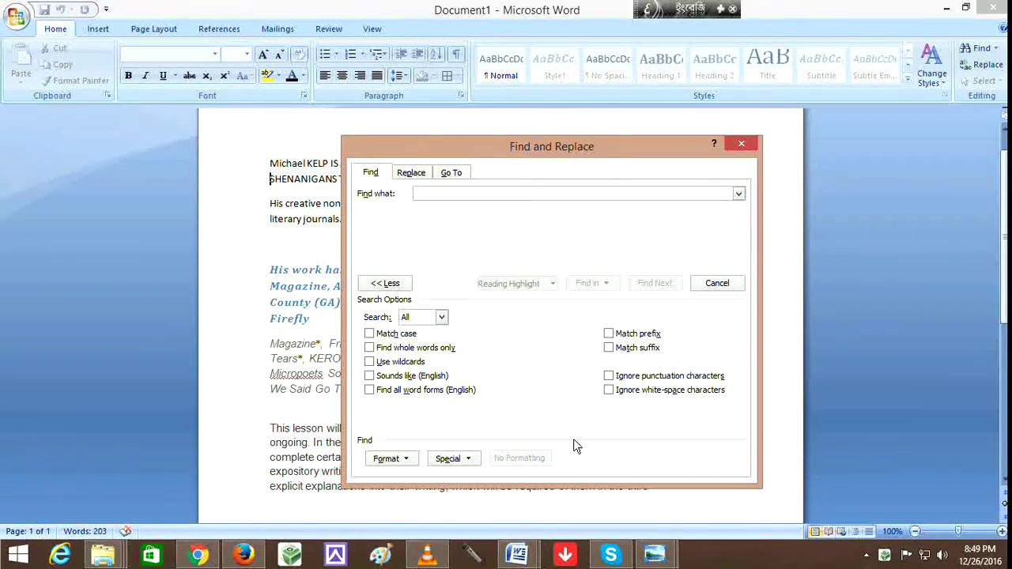
{"action": "left_click", "coordinate": [385, 283]}
{"action": "left_click_drag", "start_coordinate": [475, 152], "coordinate": [527, 198]}
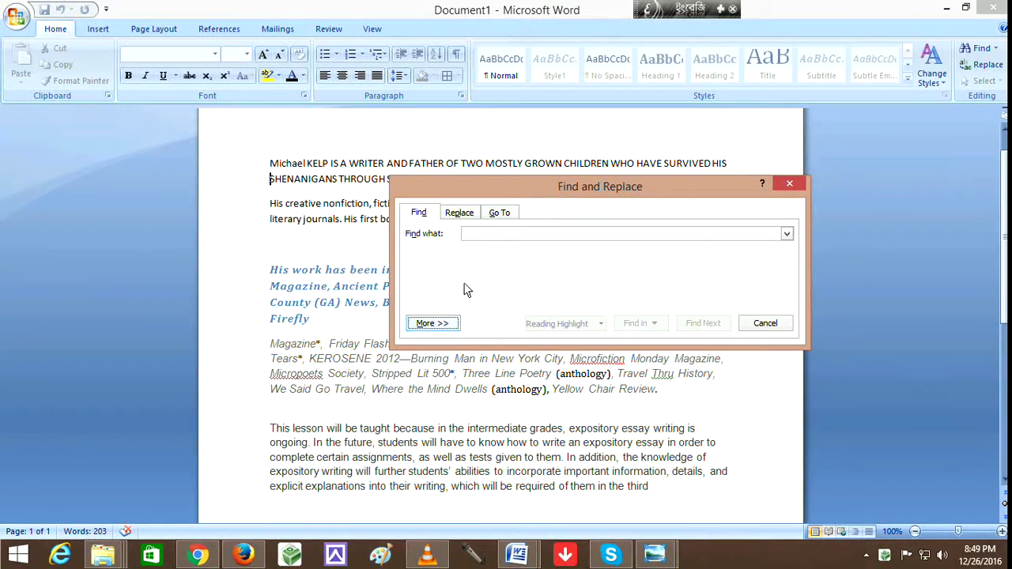
{"action": "left_click", "coordinate": [471, 237]}
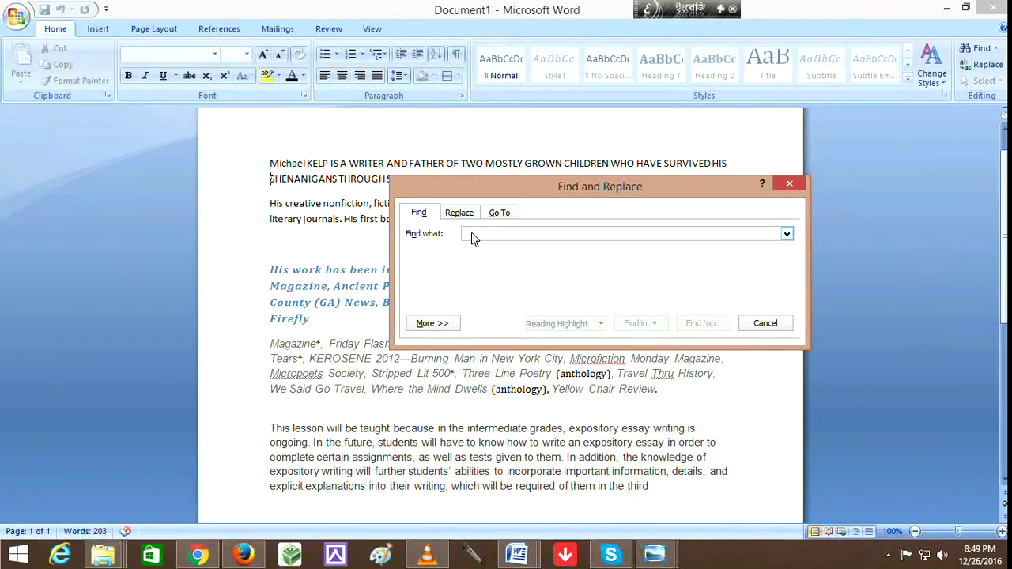
- Search for 'Travel' and highlight both matches in the main document
{"action": "type", "text": "T"}
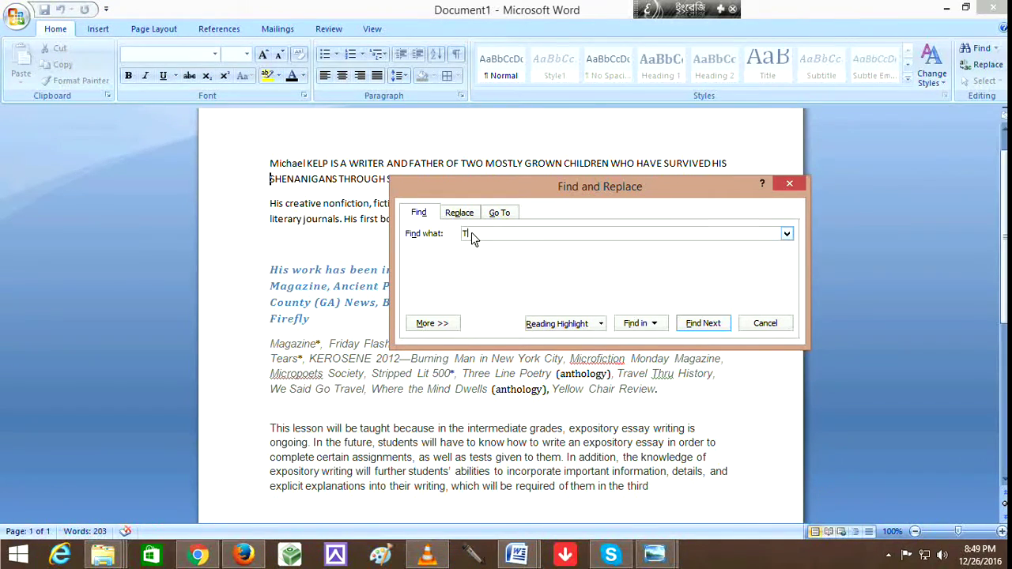
{"action": "type", "text": "r"}
{"action": "type", "text": "avel"}
{"action": "left_click", "coordinate": [644, 331]}
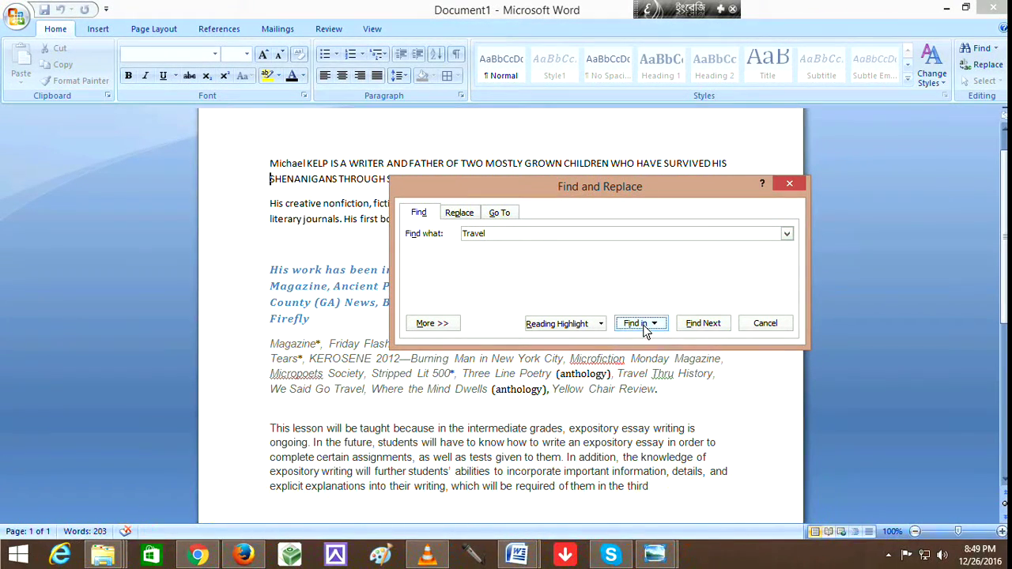
{"action": "left_click", "coordinate": [655, 330]}
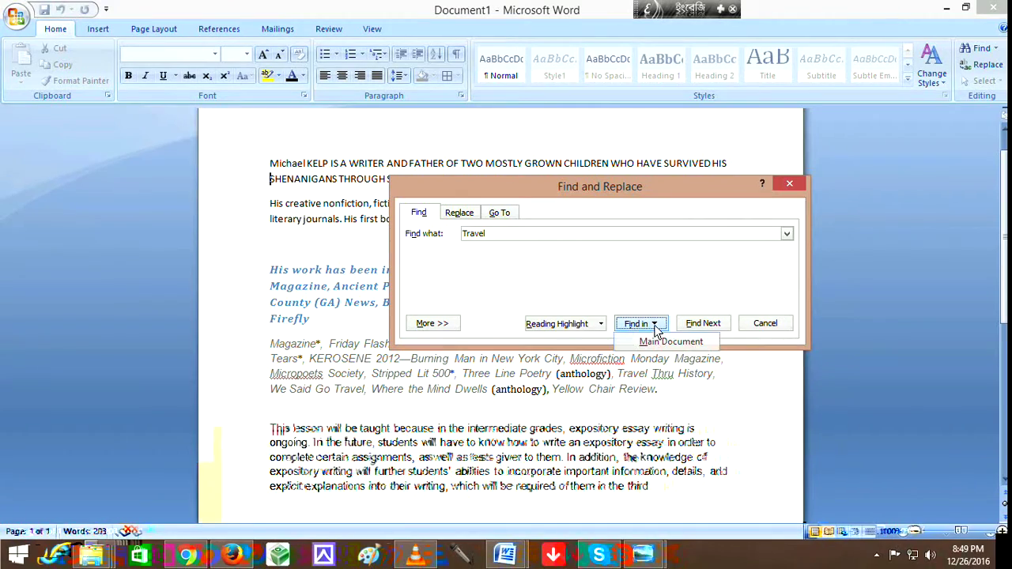
{"action": "left_click", "coordinate": [662, 342]}
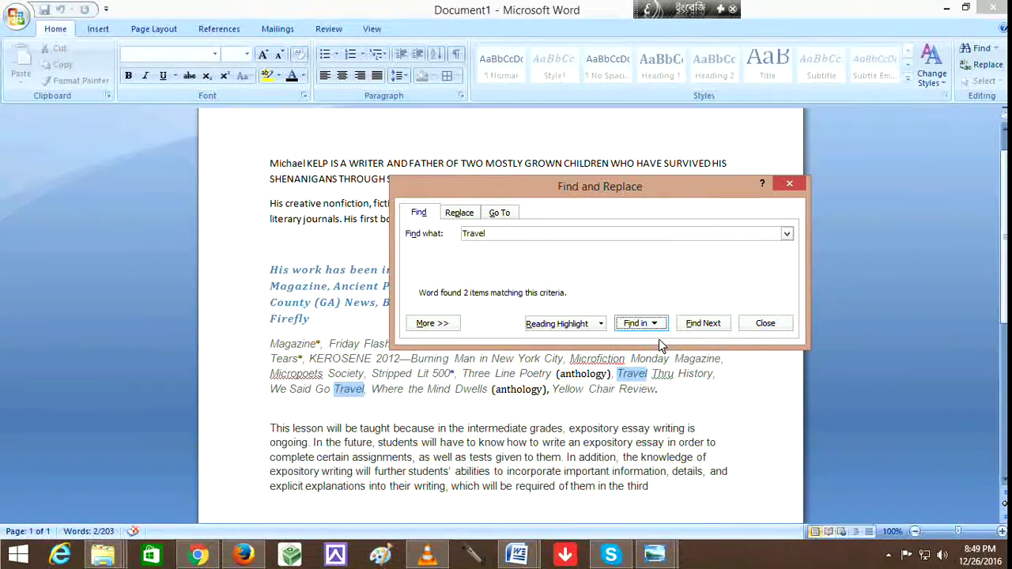
{"action": "mouse_move", "coordinate": [642, 191]}
{"action": "left_mouse_down"}
{"action": "mouse_move", "coordinate": [579, 94]}
{"action": "mouse_move", "coordinate": [455, 67]}
{"action": "left_mouse_up"}
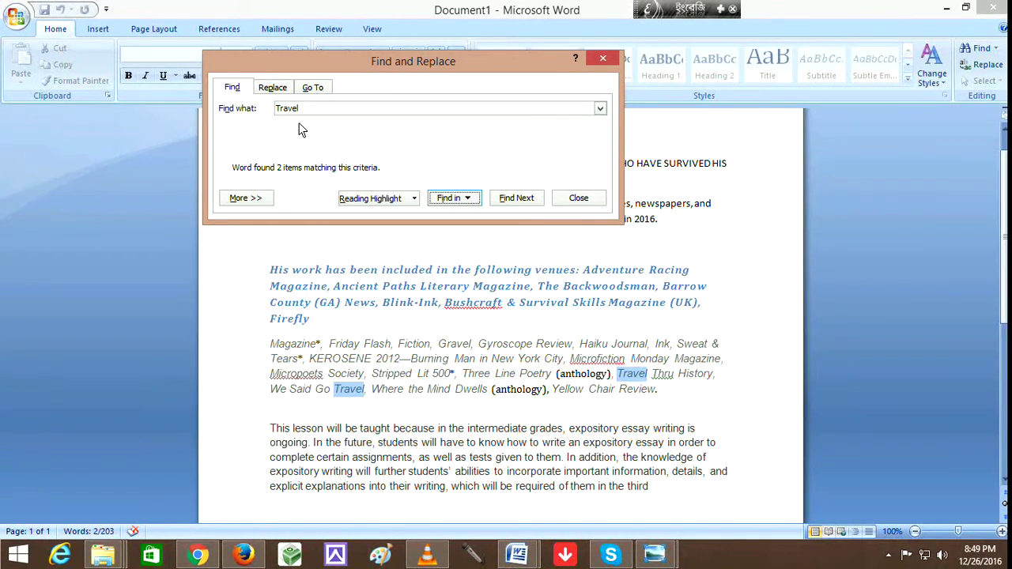
- Clear the Travel highlights and expand the dialog to show all search options
{"action": "left_click", "coordinate": [356, 237]}
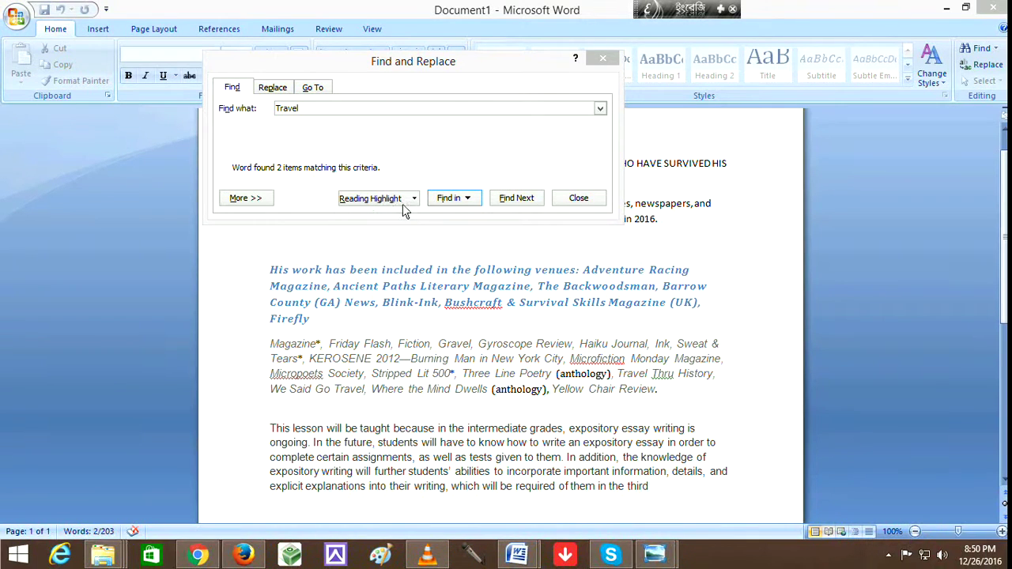
{"action": "left_click", "coordinate": [265, 204]}
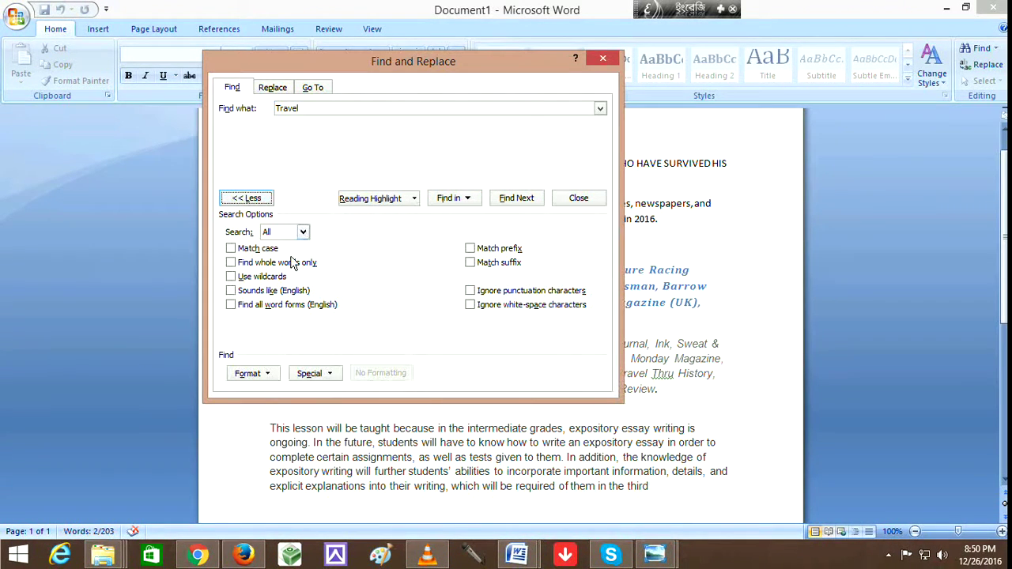
- Find both Travel matches in the main document with Match case on, then turn it off
{"action": "left_click", "coordinate": [231, 250]}
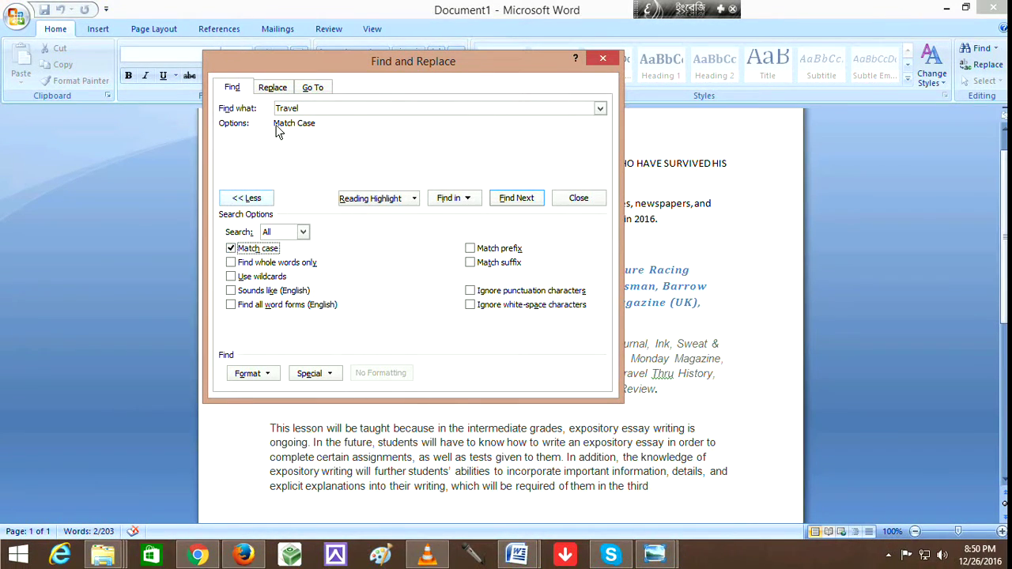
{"action": "left_click", "coordinate": [459, 199]}
{"action": "left_click", "coordinate": [468, 232]}
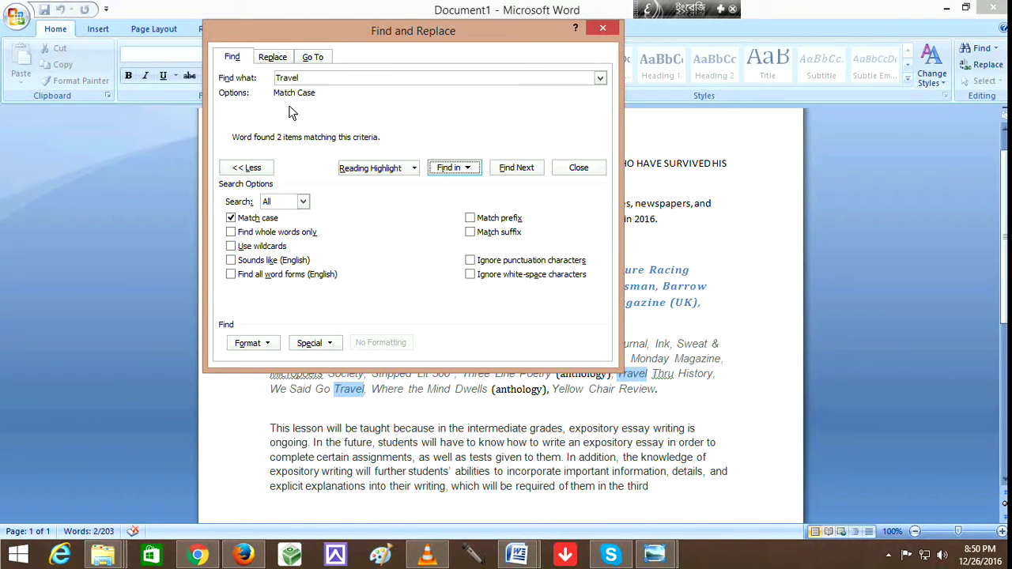
{"action": "left_click", "coordinate": [230, 218]}
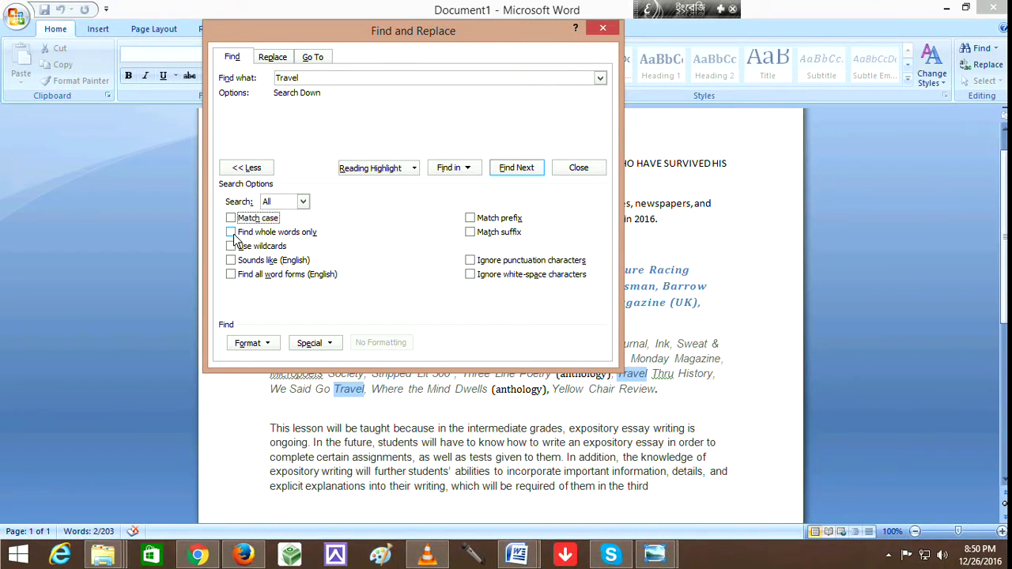
- Repeat the Travel search with Find whole words only, then clear that option
{"action": "left_click", "coordinate": [231, 232]}
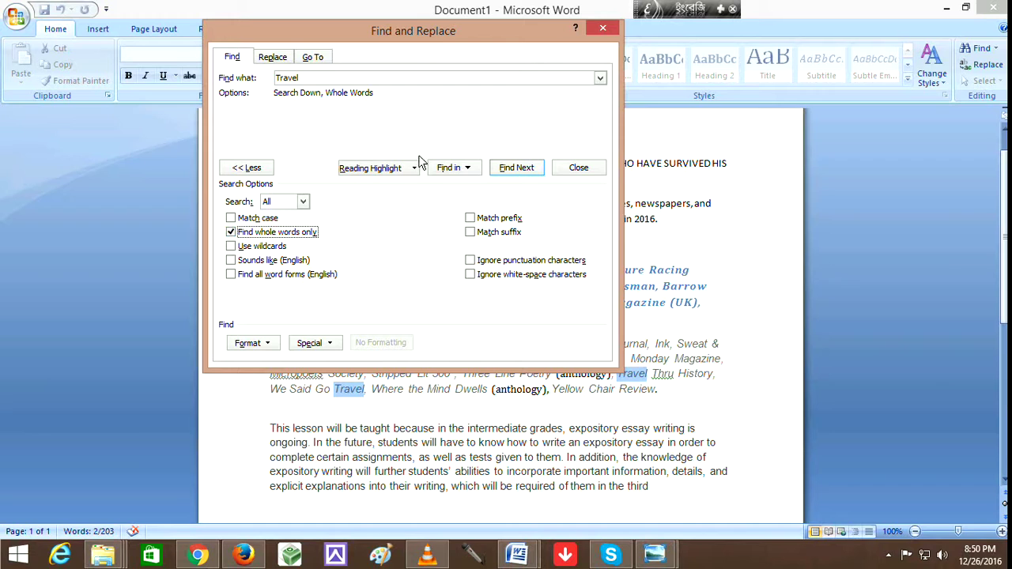
{"action": "left_click", "coordinate": [449, 168]}
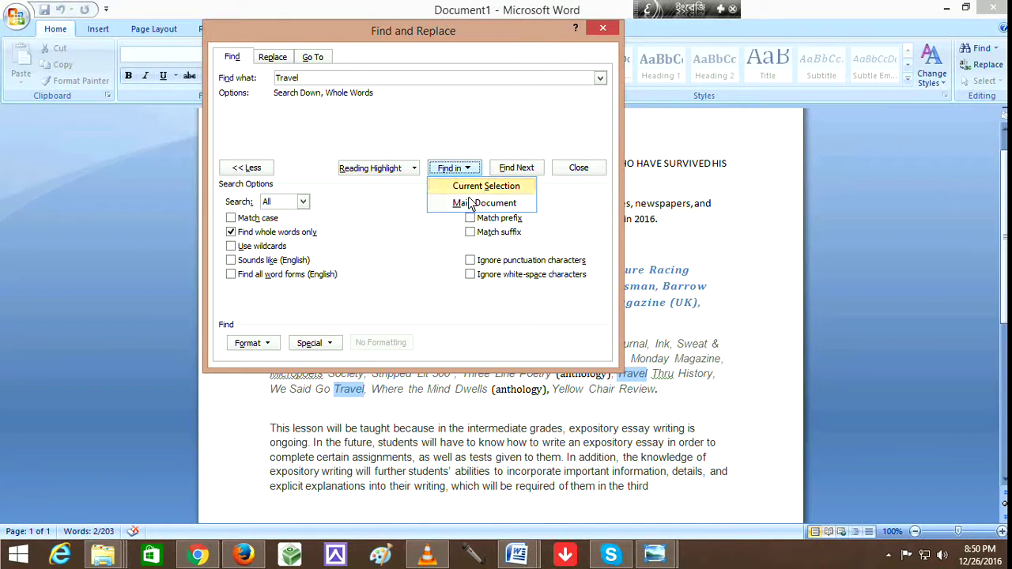
{"action": "left_click", "coordinate": [470, 203]}
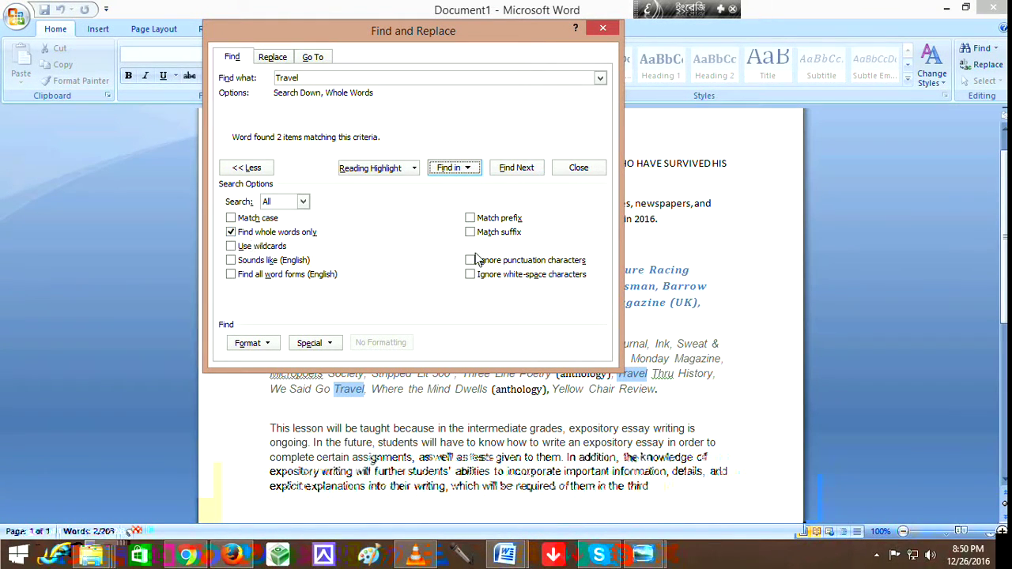
{"action": "left_click", "coordinate": [231, 232]}
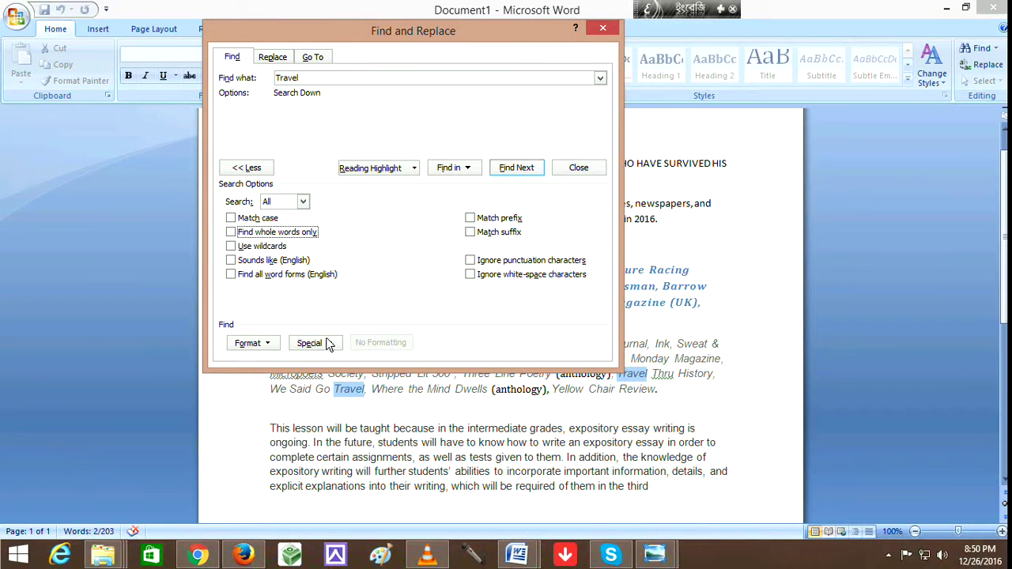
{"action": "left_click", "coordinate": [272, 349]}
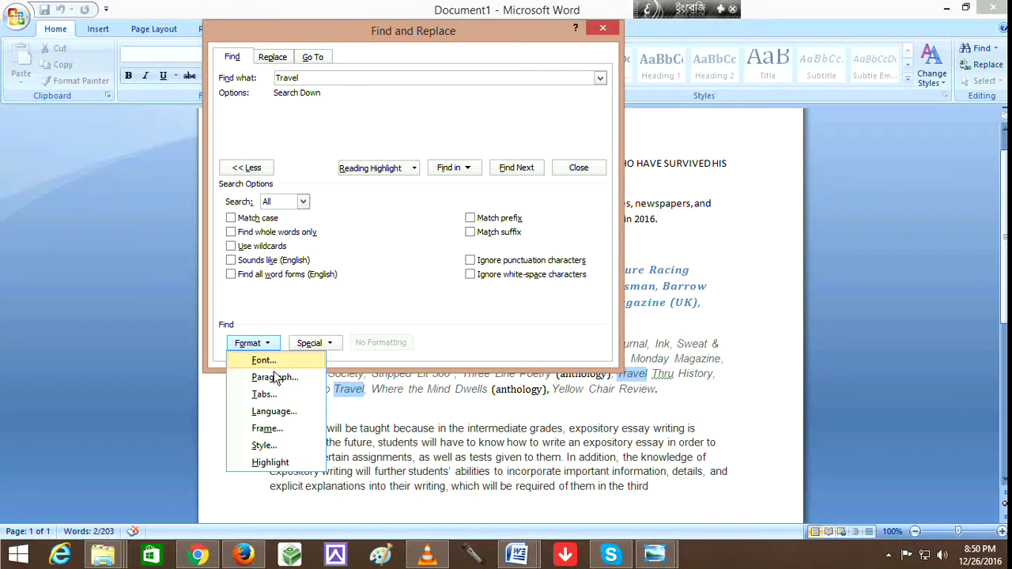
{"action": "left_click", "coordinate": [274, 377]}
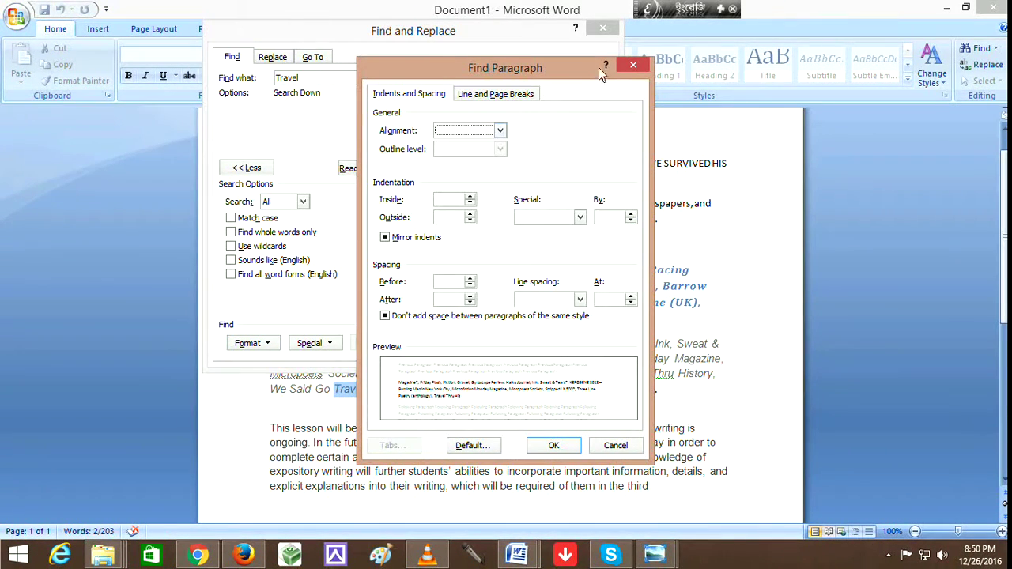
{"action": "left_click", "coordinate": [631, 65]}
{"action": "left_click", "coordinate": [265, 343]}
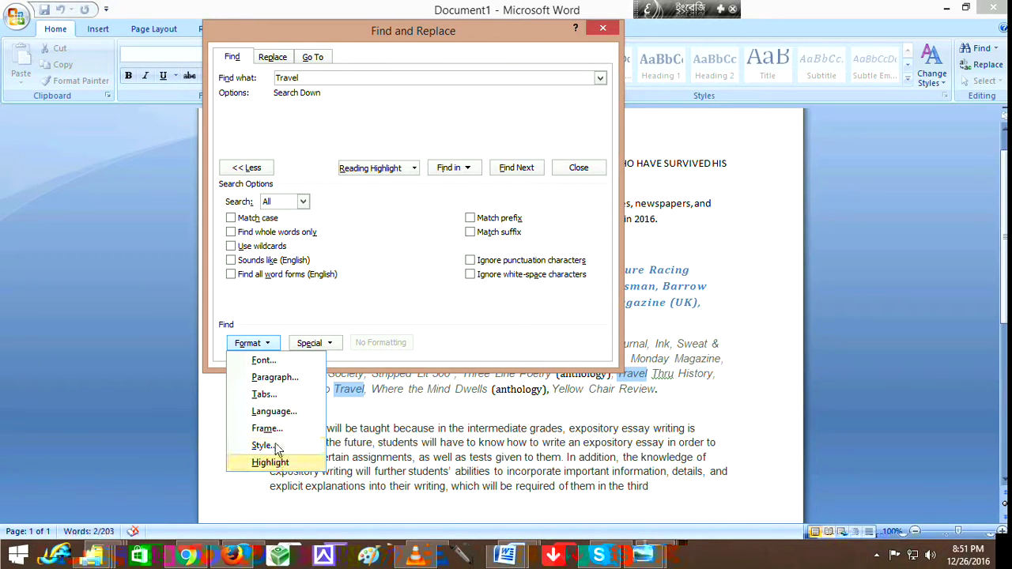
{"action": "left_click", "coordinate": [331, 344]}
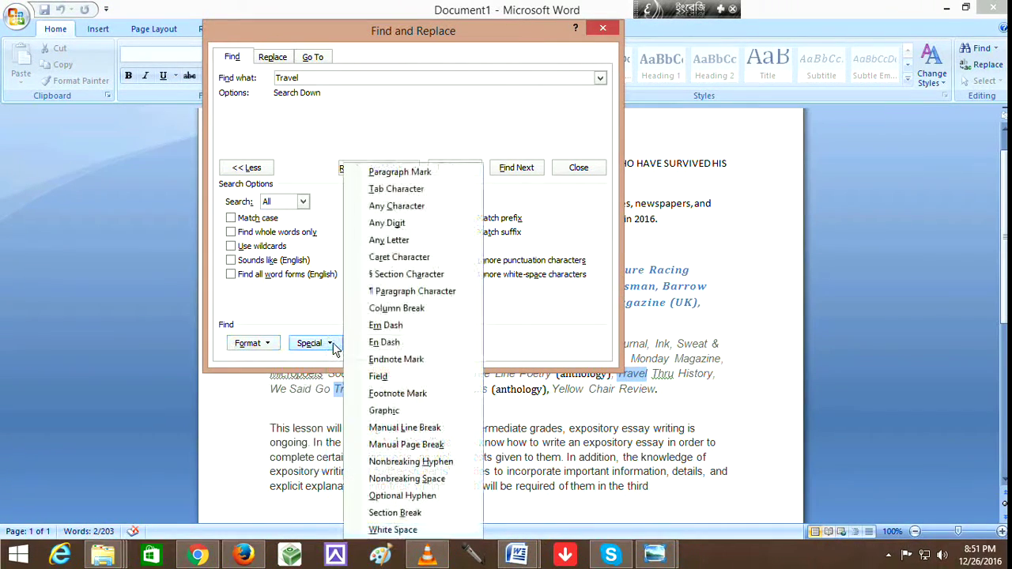
{"action": "left_click", "coordinate": [360, 114]}
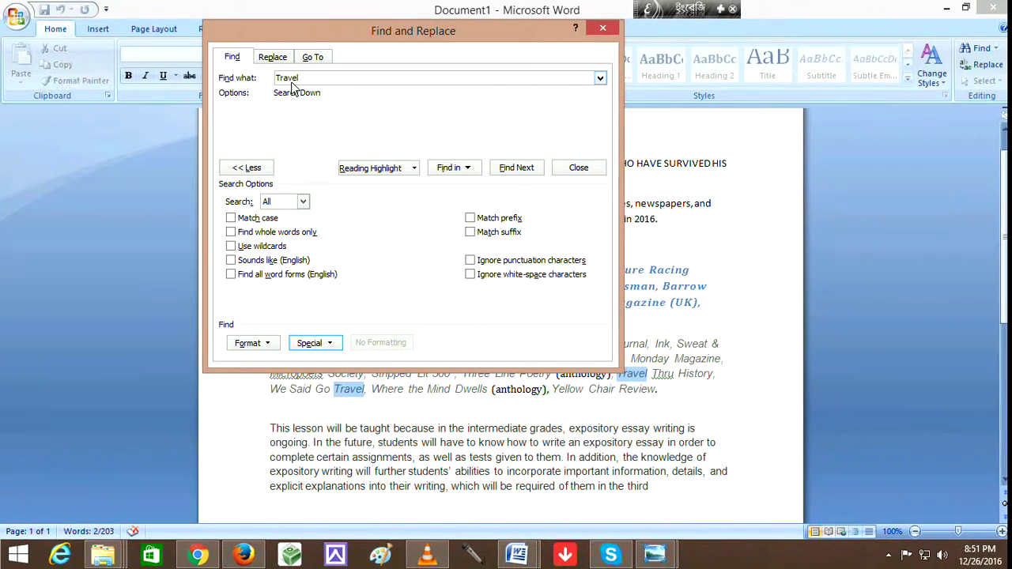
- Keeping 'Travel' in Find what, move the dialog to its Replace tab
{"action": "left_click_drag", "start_coordinate": [310, 76], "coordinate": [236, 85]}
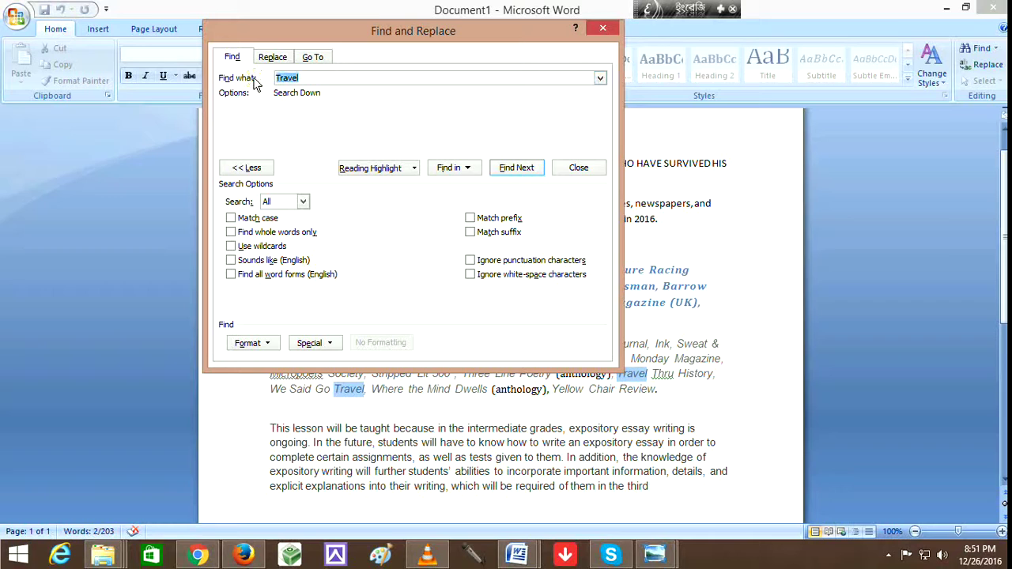
{"action": "left_click", "coordinate": [312, 79]}
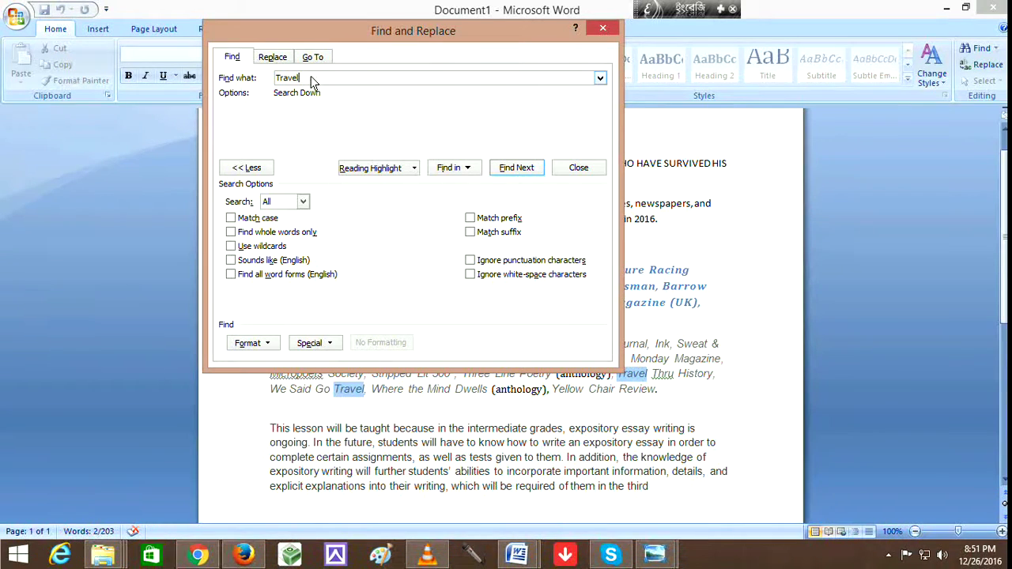
{"action": "left_click", "coordinate": [451, 169]}
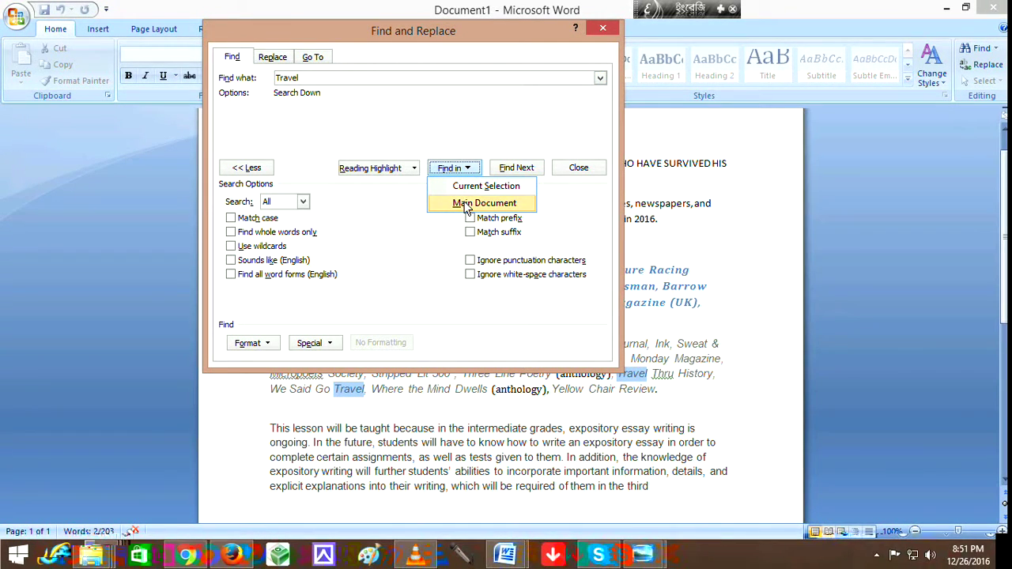
{"action": "left_click", "coordinate": [479, 136]}
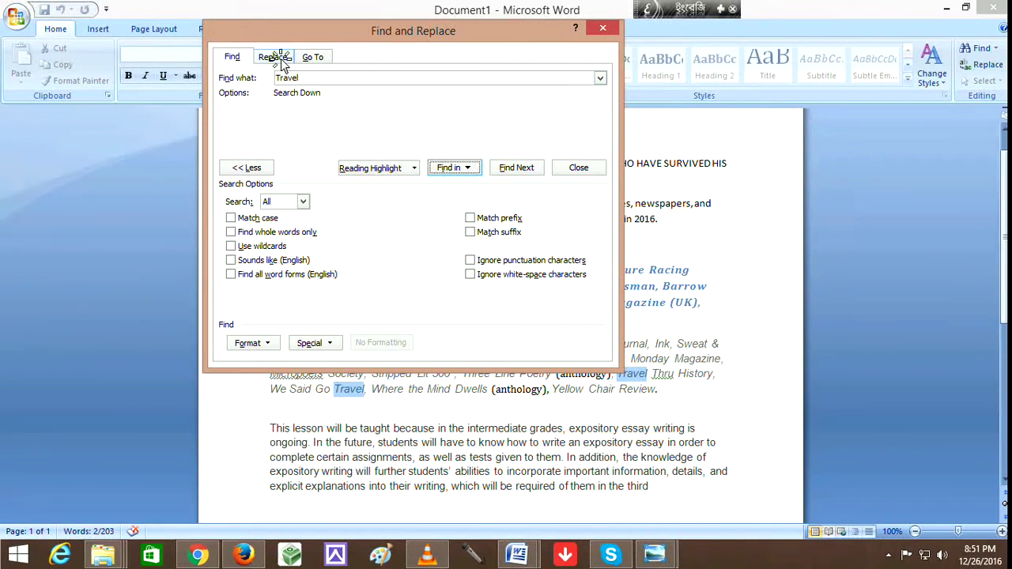
{"action": "left_click", "coordinate": [275, 57]}
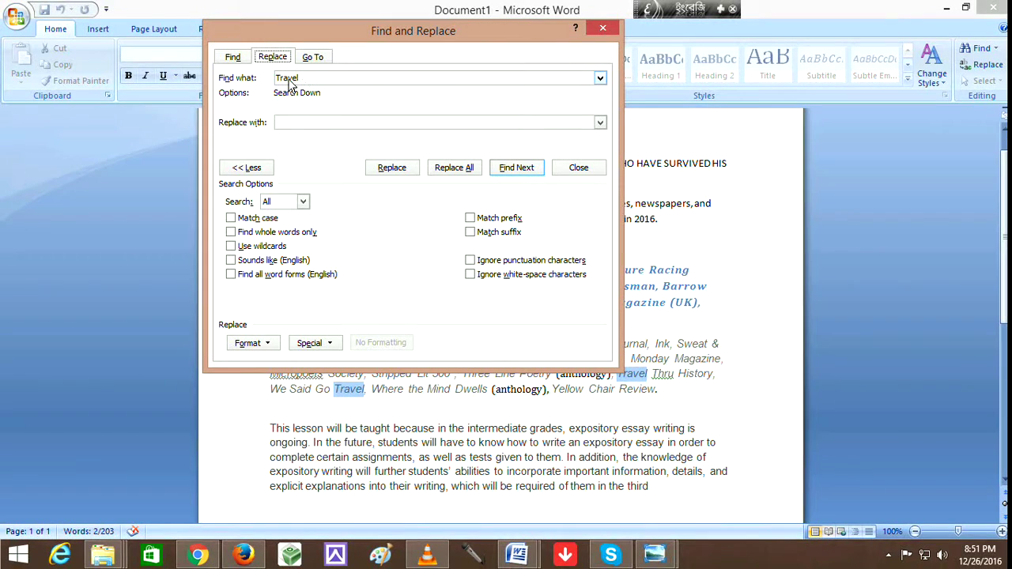
- Replace all Travel with 'find', continuing from the start and acknowledging 2 replacements
{"action": "left_click", "coordinate": [291, 125]}
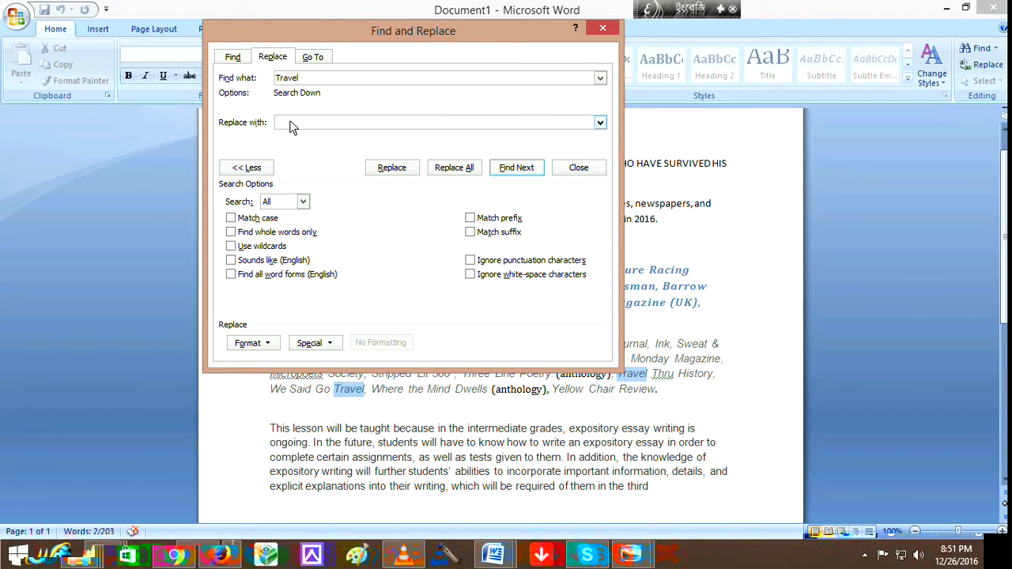
{"action": "type", "text": "find"}
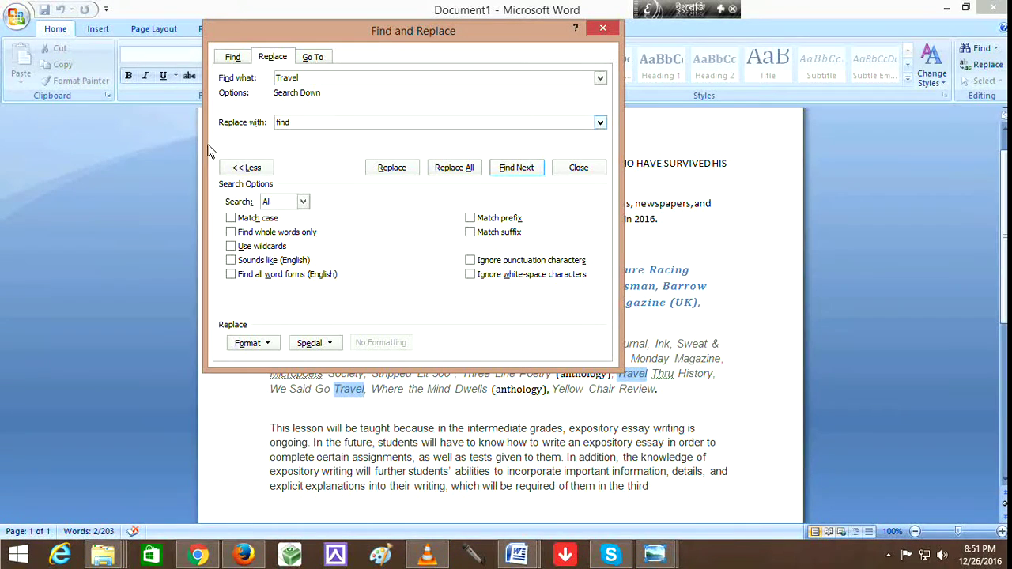
{"action": "left_click", "coordinate": [510, 174]}
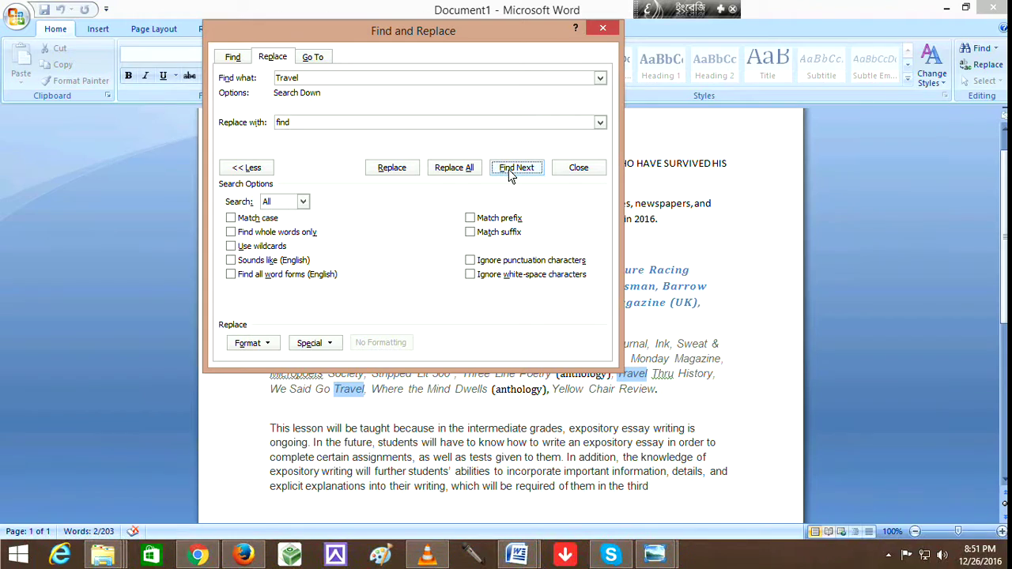
{"action": "left_click", "coordinate": [454, 169]}
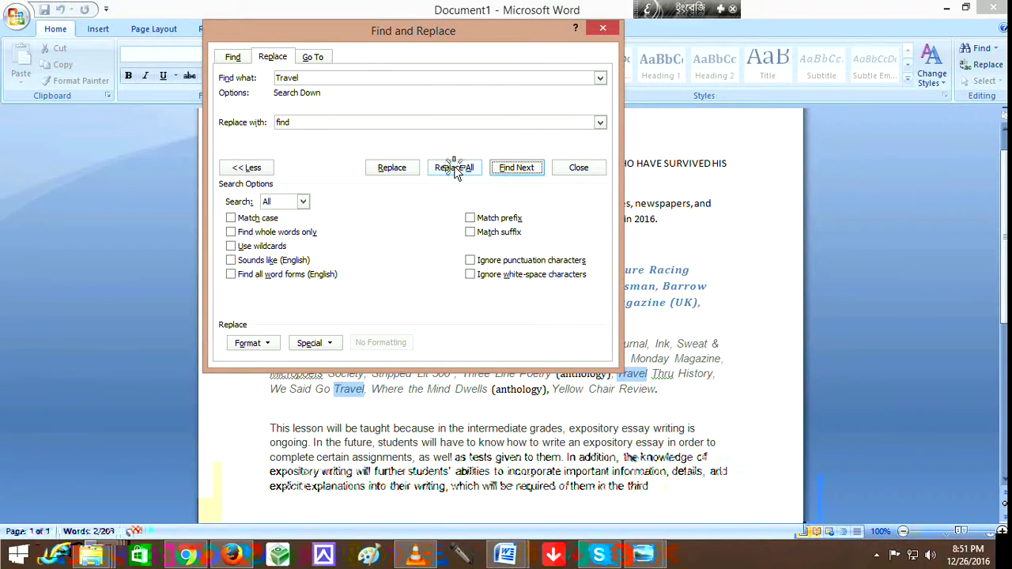
{"action": "left_click", "coordinate": [480, 314]}
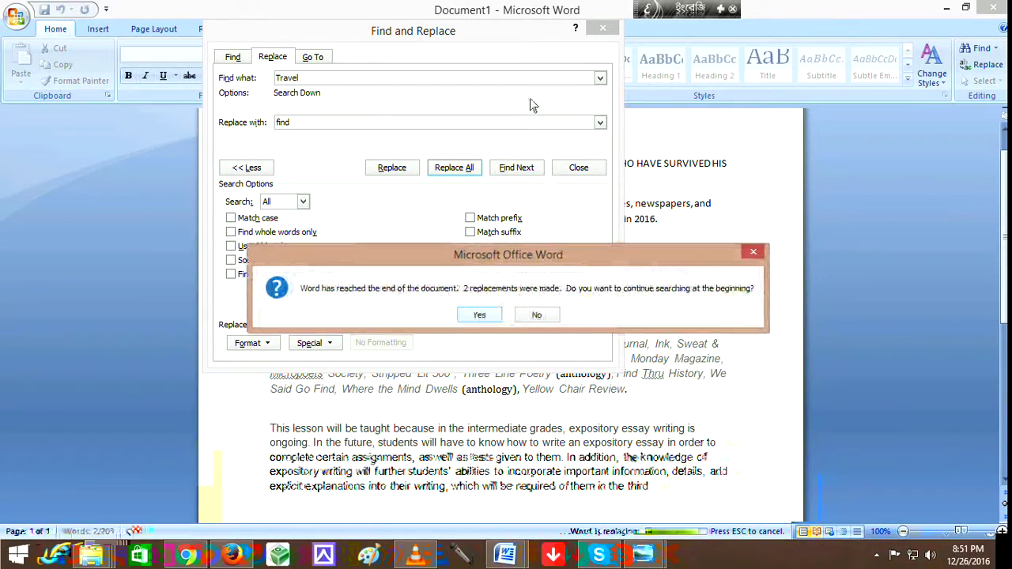
{"action": "left_click", "coordinate": [481, 314]}
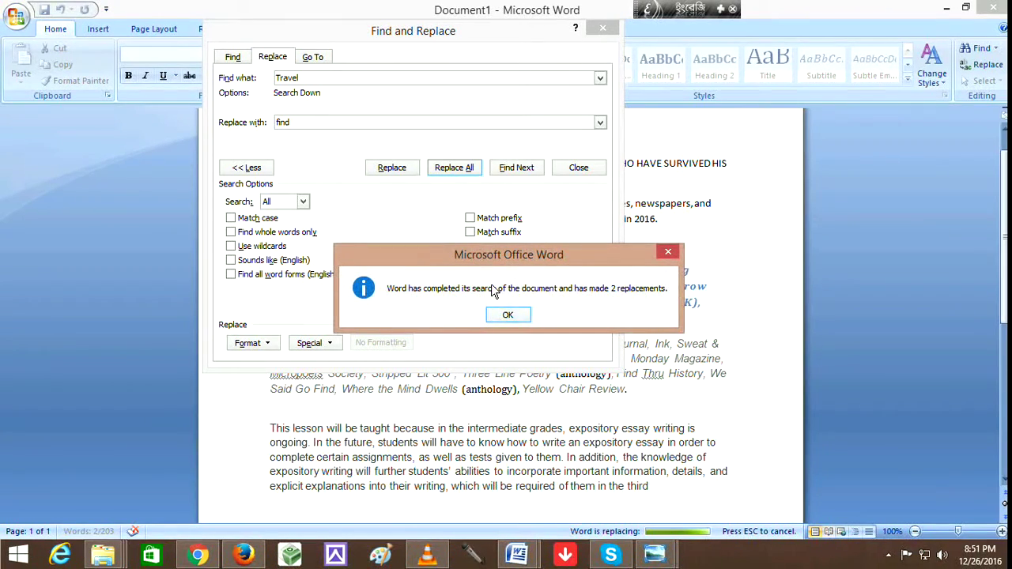
{"action": "left_click", "coordinate": [507, 314]}
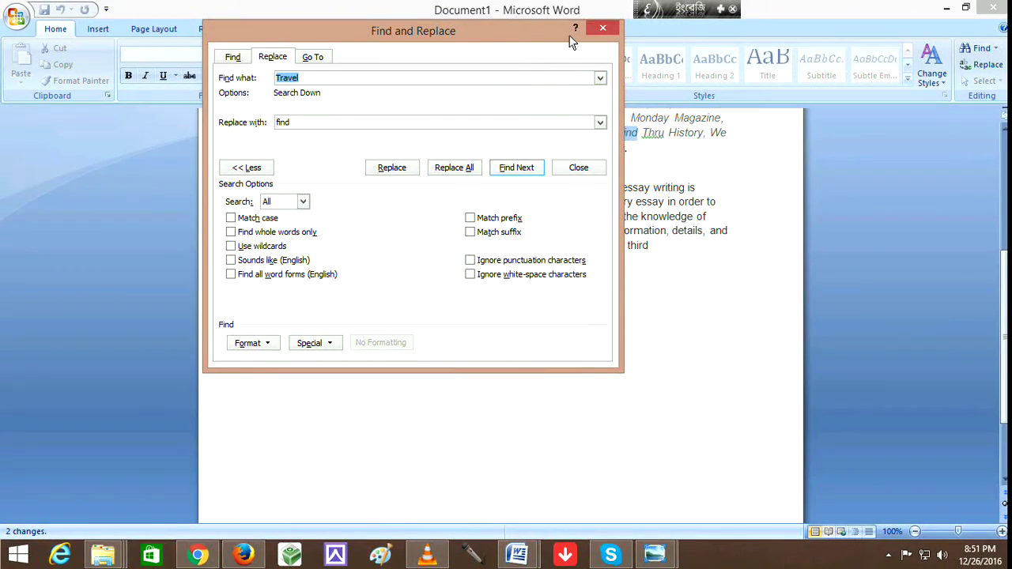
- Jump to line 1 using the Go To tab's Line option
{"action": "left_click_drag", "start_coordinate": [539, 29], "coordinate": [644, 249]}
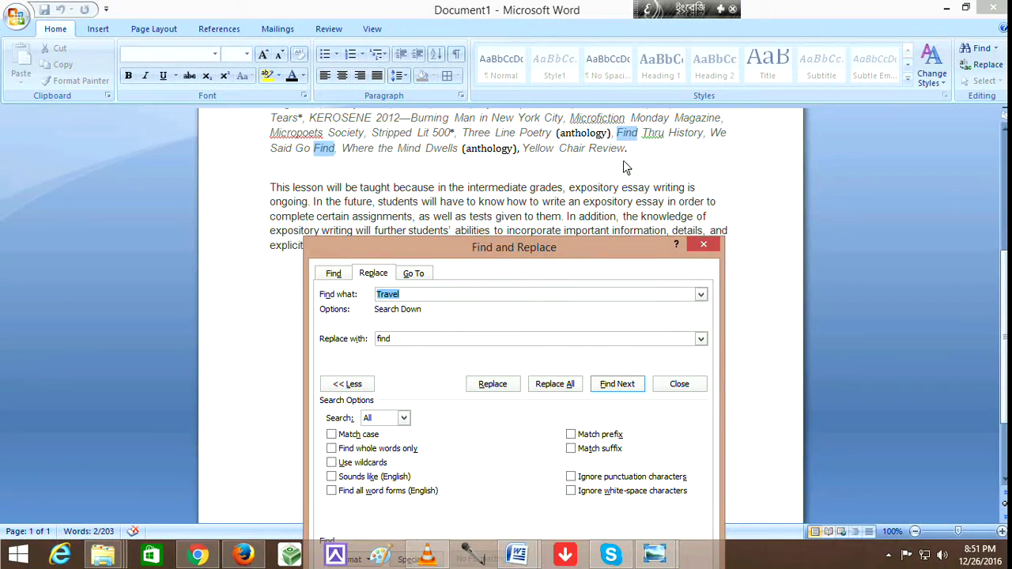
{"action": "left_click_drag", "start_coordinate": [514, 230], "coordinate": [520, 179]}
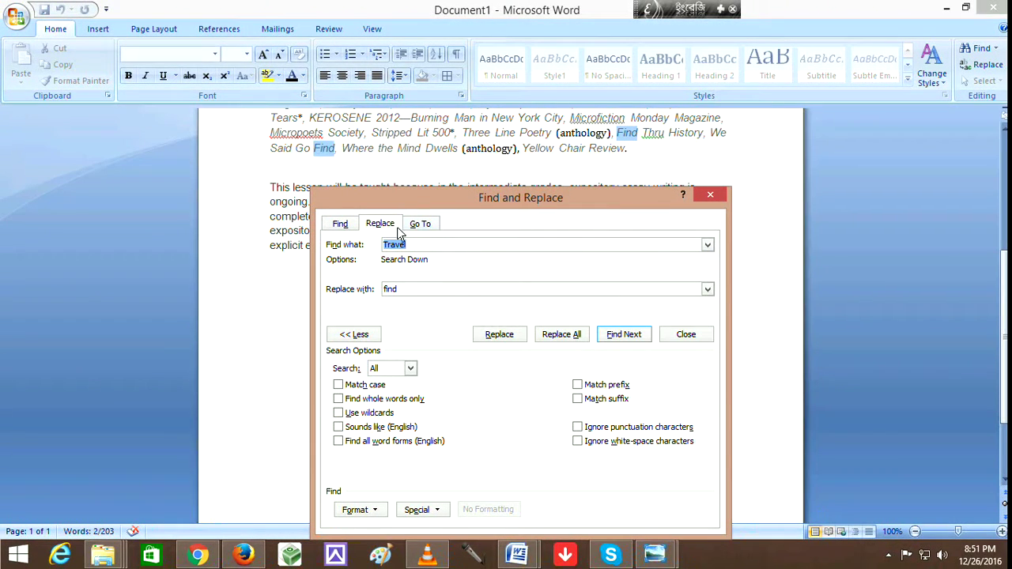
{"action": "left_click_drag", "start_coordinate": [445, 154], "coordinate": [445, 154]}
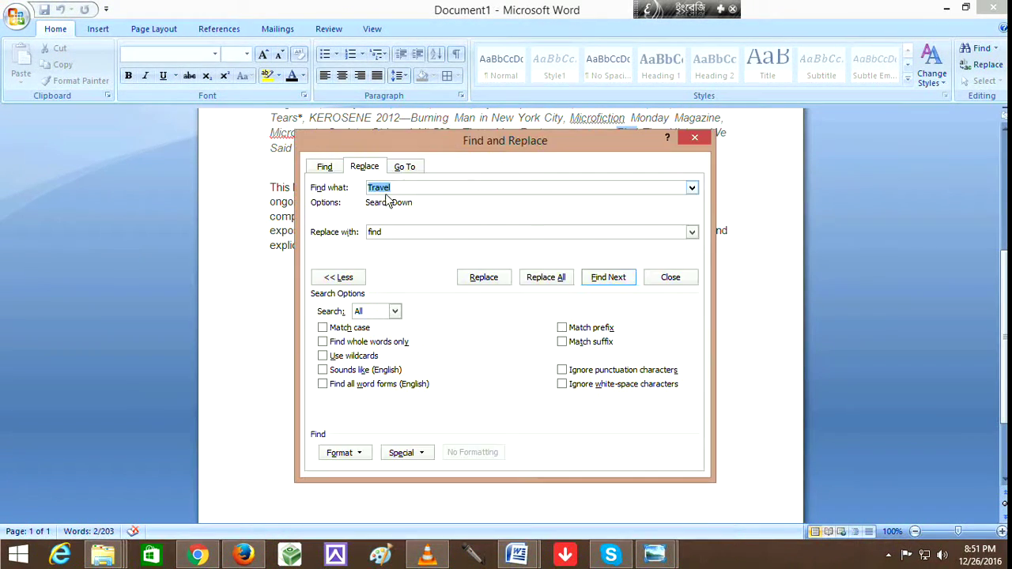
{"action": "left_click", "coordinate": [405, 166]}
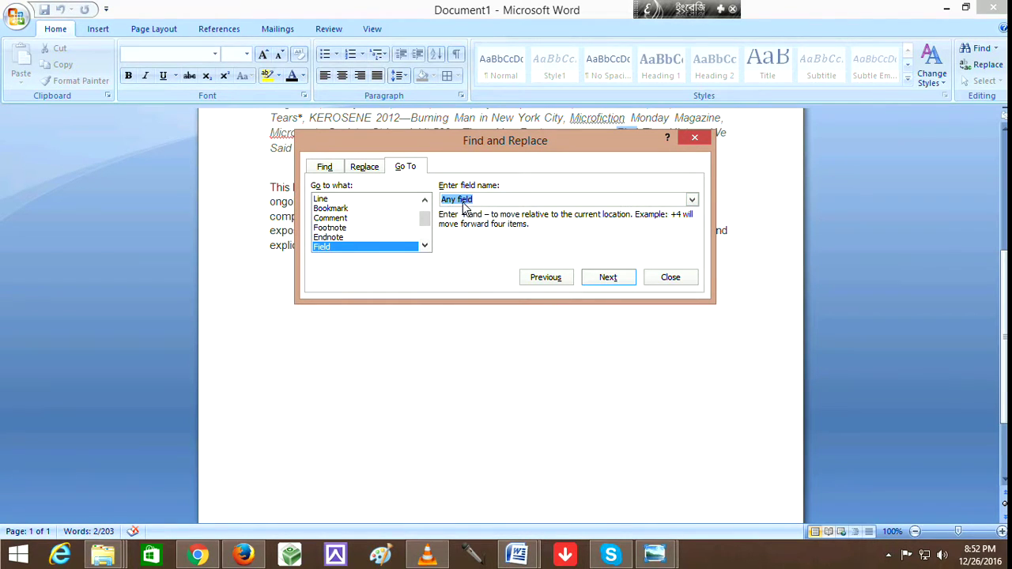
{"action": "left_click", "coordinate": [692, 199]}
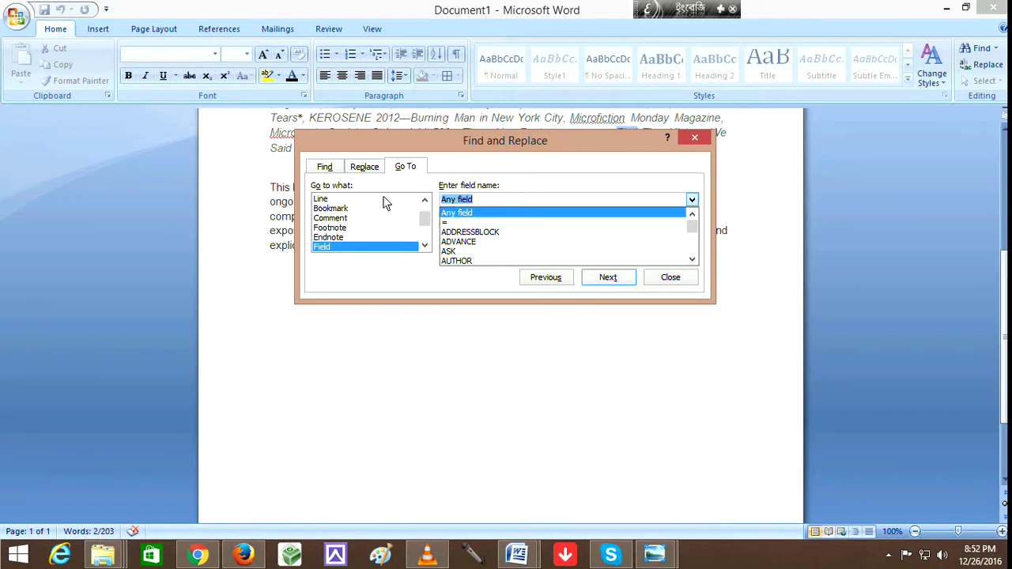
{"action": "left_click", "coordinate": [321, 199]}
{"action": "left_click", "coordinate": [453, 203]}
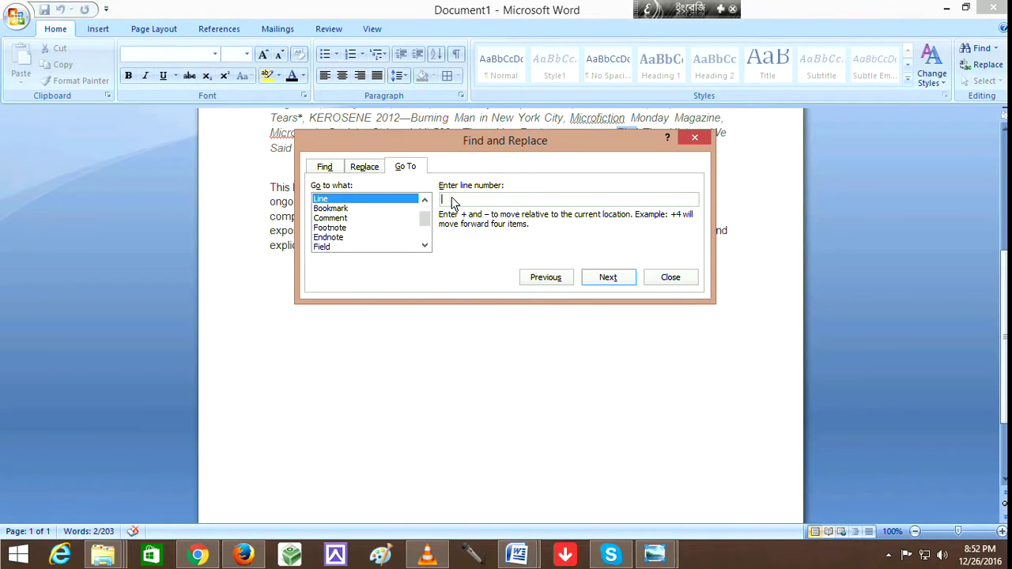
{"action": "type", "text": "1"}
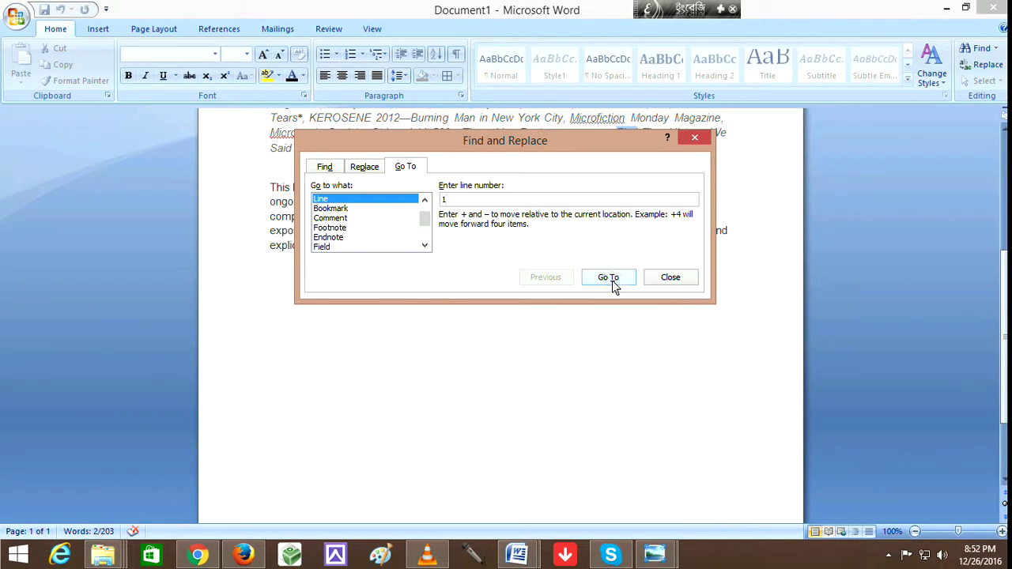
{"action": "left_click", "coordinate": [612, 280]}
- Check the top of the document, then close the Find and Replace dialog
{"action": "left_click_drag", "start_coordinate": [576, 140], "coordinate": [677, 296]}
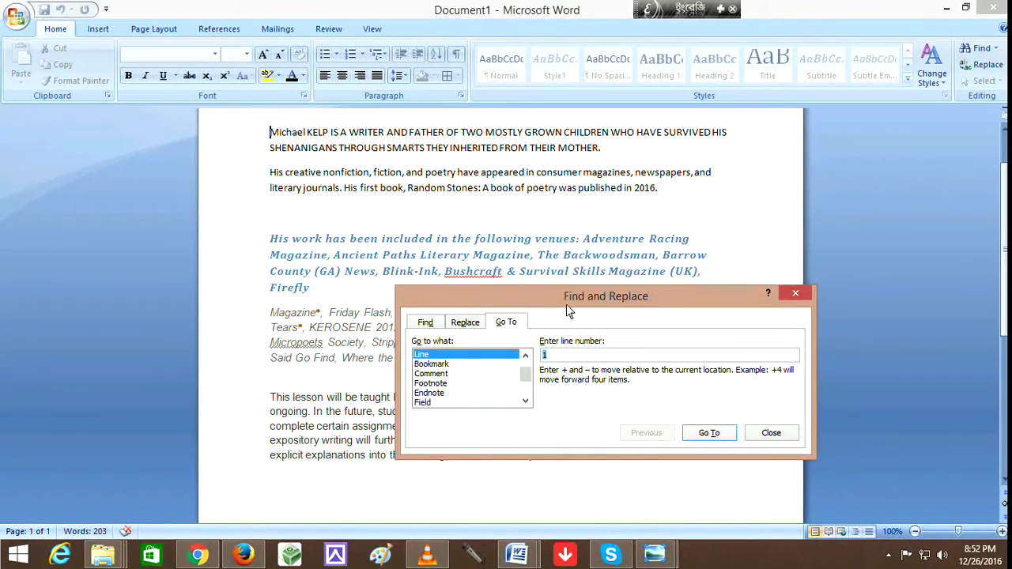
{"action": "left_click_drag", "start_coordinate": [567, 309], "coordinate": [534, 245]}
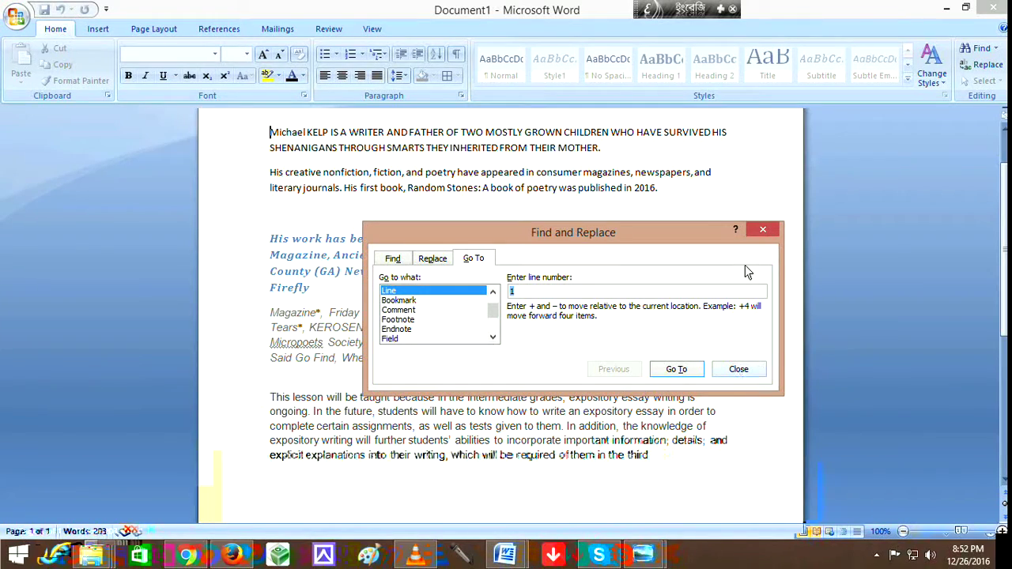
{"action": "left_click", "coordinate": [763, 229]}
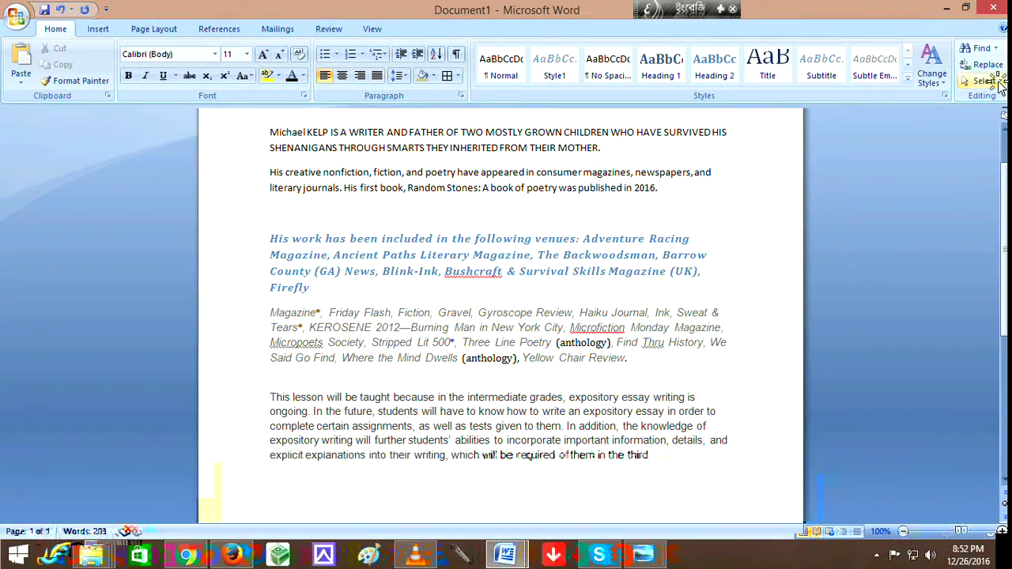
{"action": "left_click", "coordinate": [984, 81]}
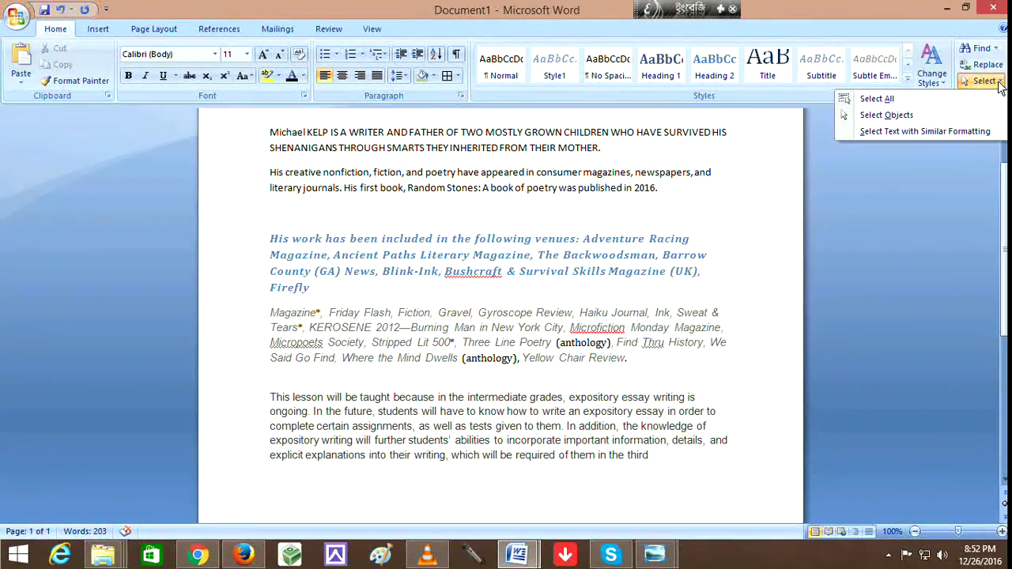
{"action": "left_click", "coordinate": [878, 100]}
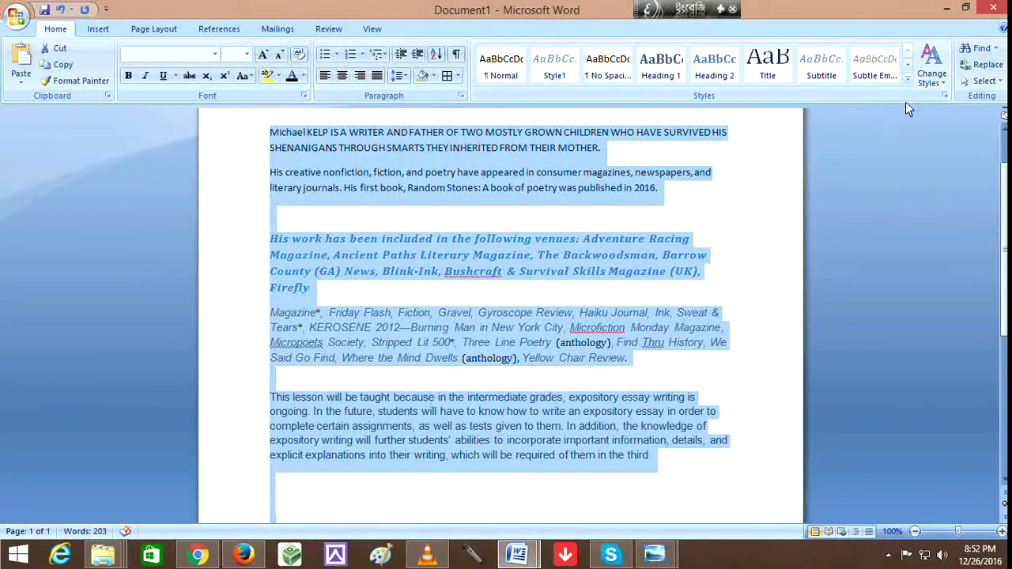
{"action": "left_click", "coordinate": [984, 80]}
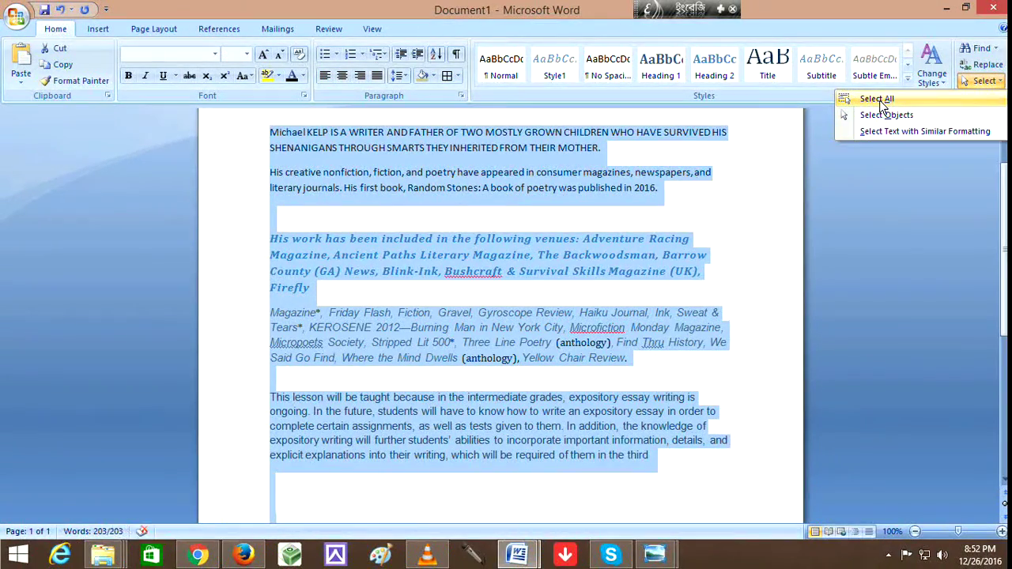
{"action": "left_click", "coordinate": [883, 115]}
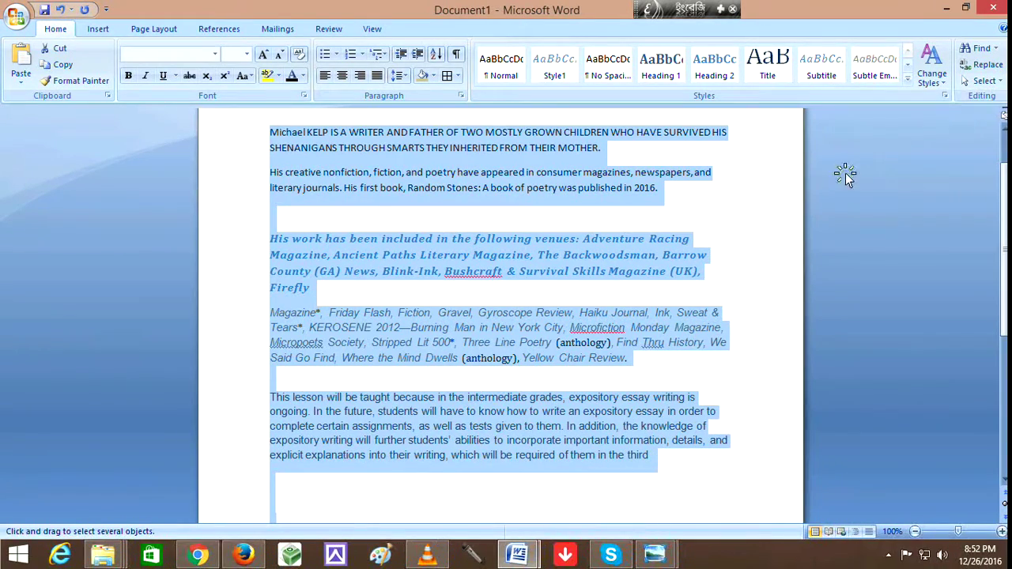
{"action": "left_click", "coordinate": [772, 190]}
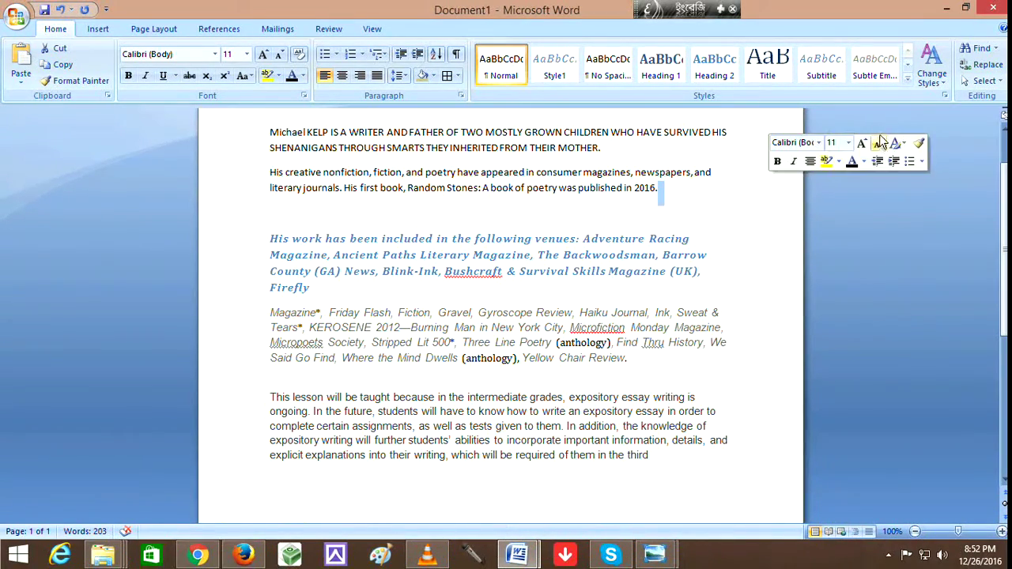
{"action": "left_click", "coordinate": [984, 81]}
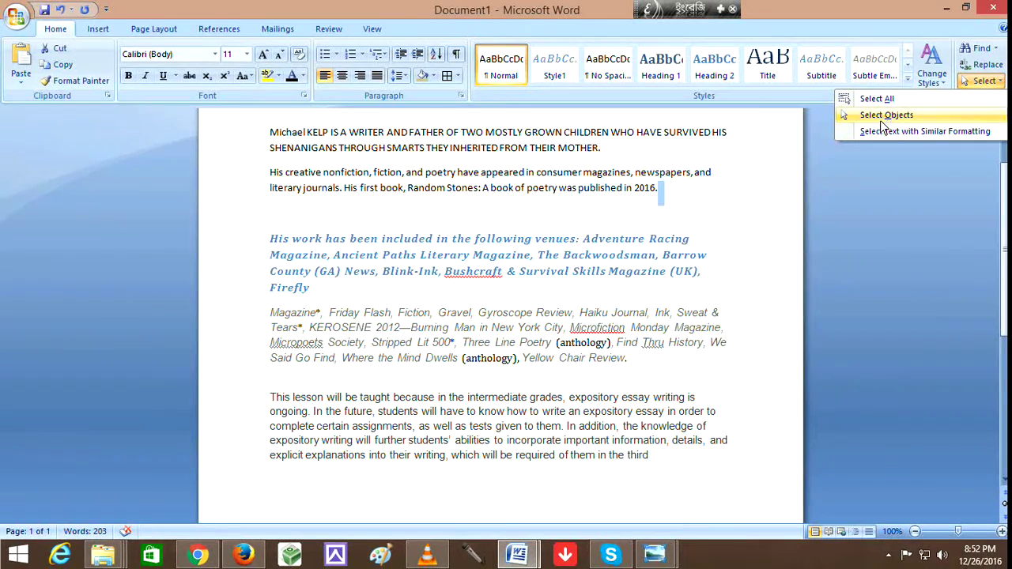
{"action": "left_click", "coordinate": [886, 115]}
{"action": "left_click_drag", "start_coordinate": [564, 201], "coordinate": [611, 201]}
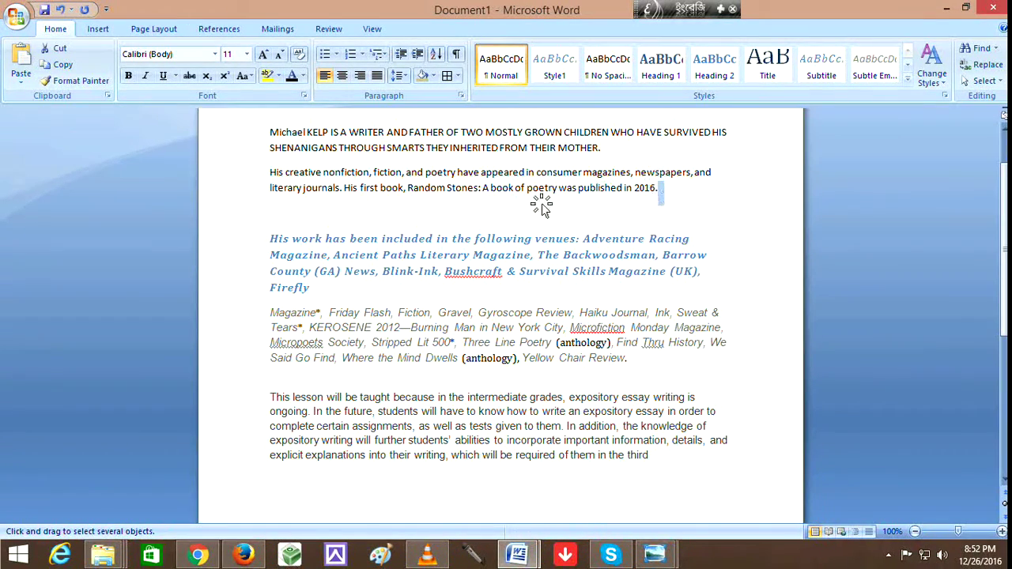
{"action": "left_click", "coordinate": [984, 80]}
{"action": "left_click", "coordinate": [892, 101]}
{"action": "left_click", "coordinate": [764, 191]}
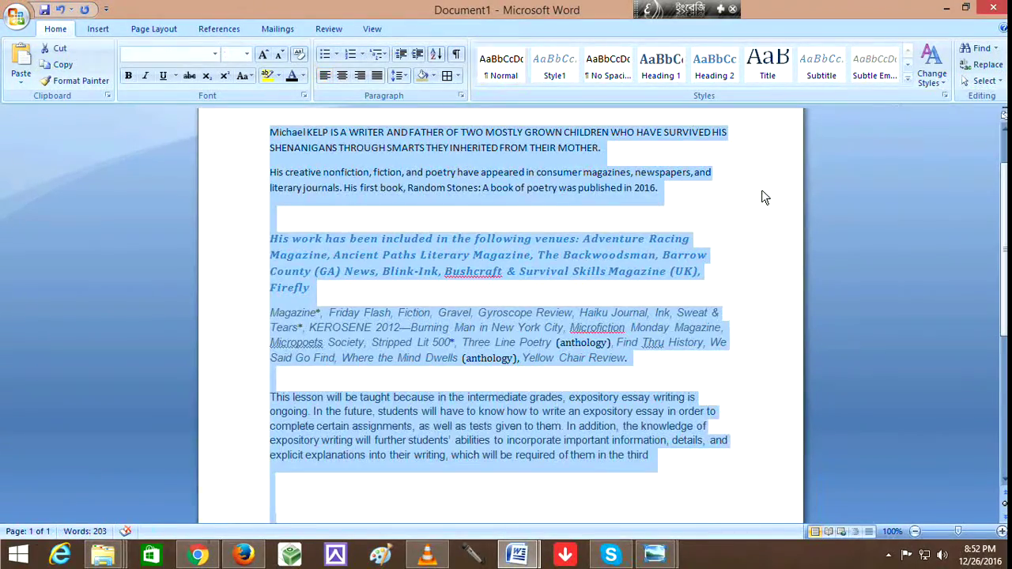
{"action": "left_click", "coordinate": [762, 194]}
{"action": "left_click", "coordinate": [984, 81]}
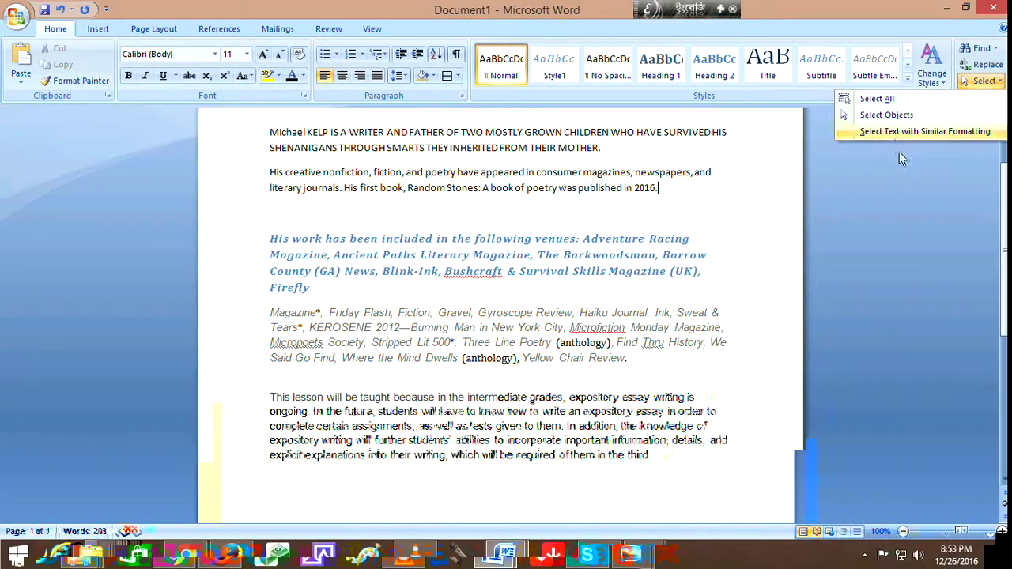
{"action": "left_click", "coordinate": [876, 172]}
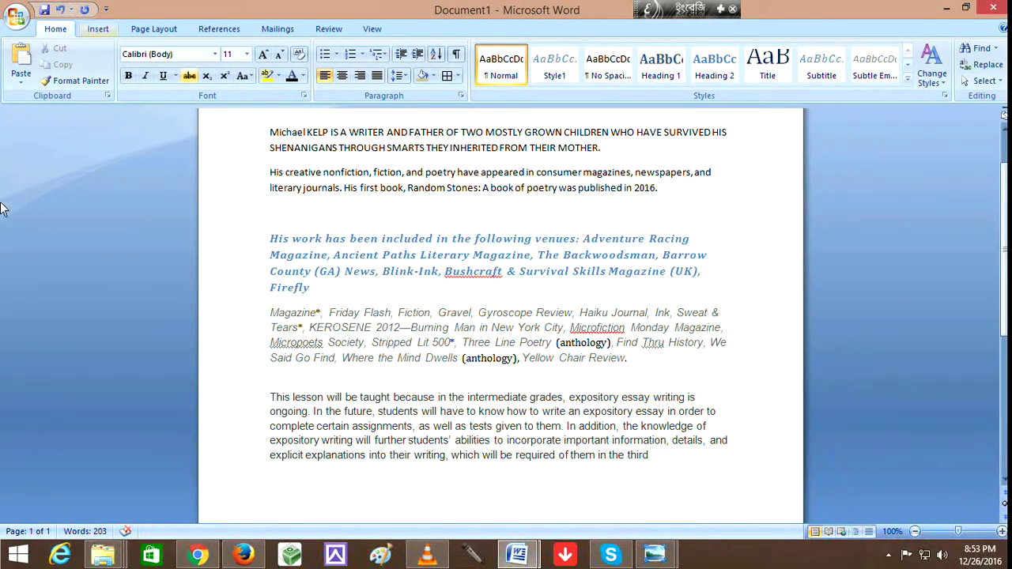